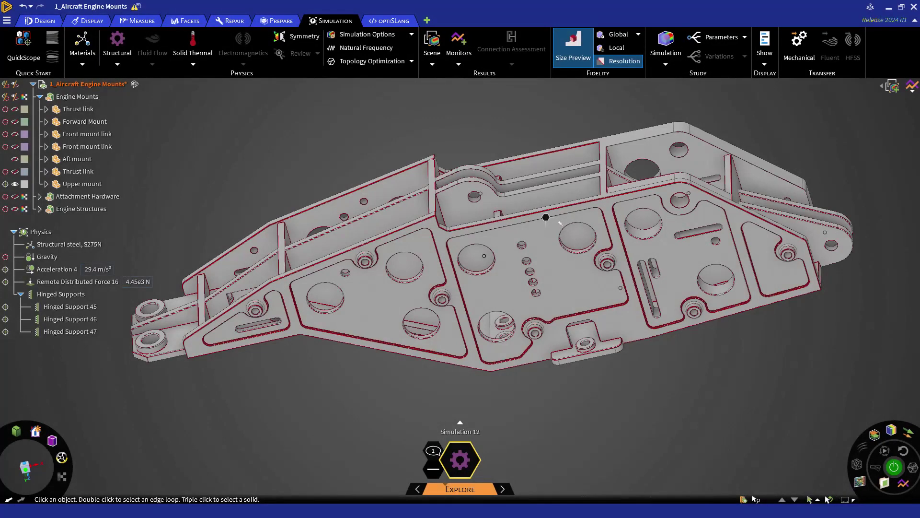
Step: Turn off the mesh size preview and solve the engine mount simulation for displacement
click(610, 62)
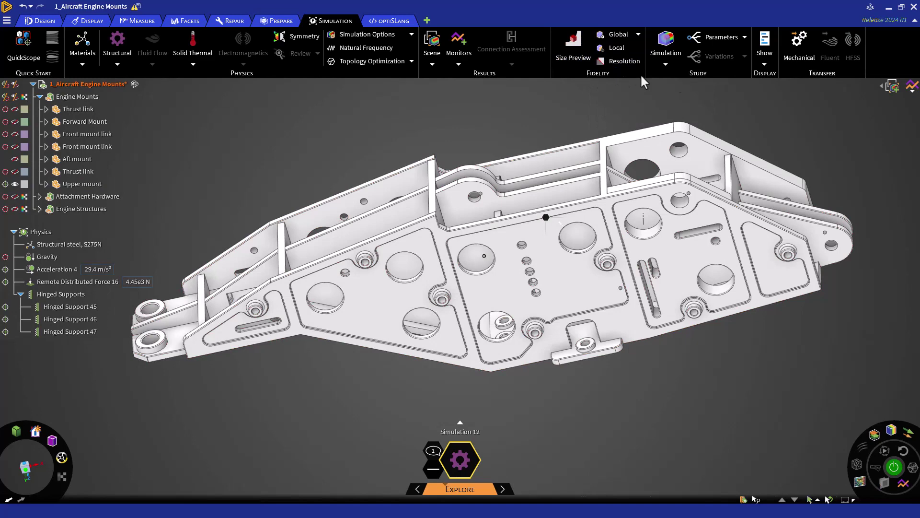
click(896, 469)
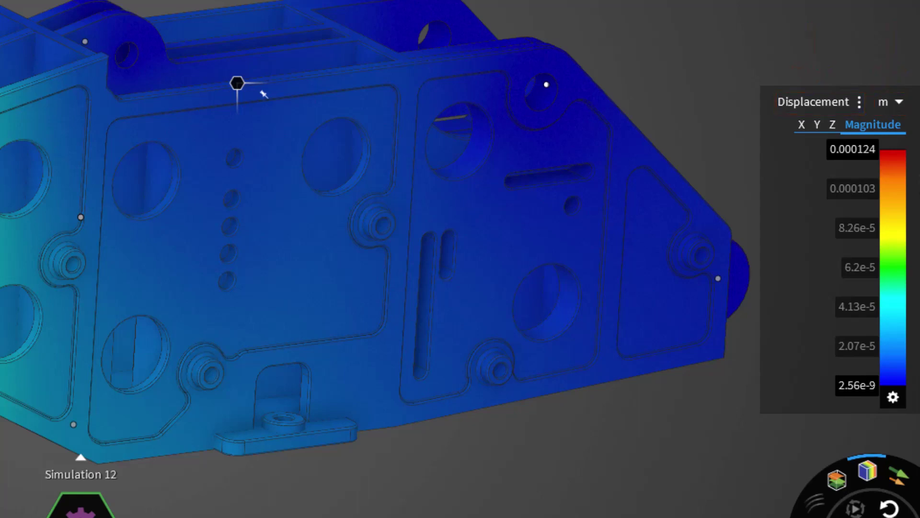
Step: Narrow the displacement legend range, lowering the upper limit and raising the lower limit to 6.34e-6
drag(891, 148, 892, 189)
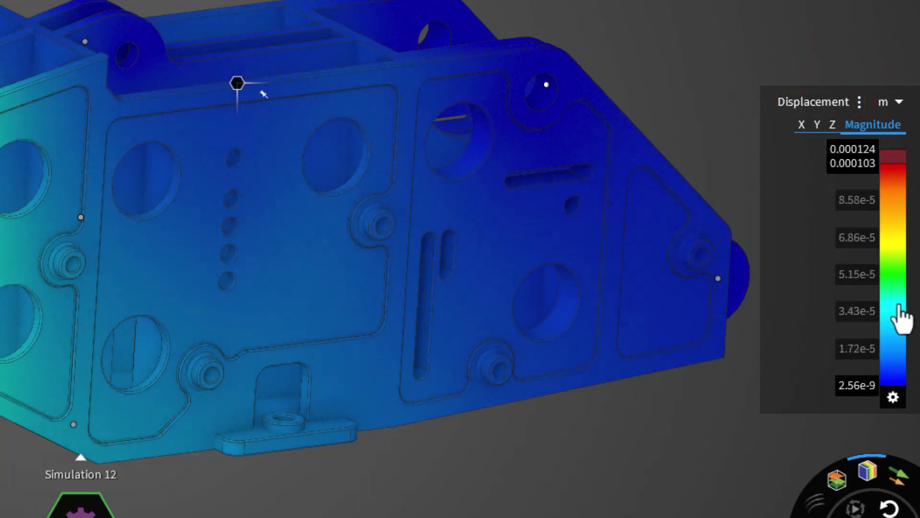
drag(904, 382, 897, 370)
click(860, 371)
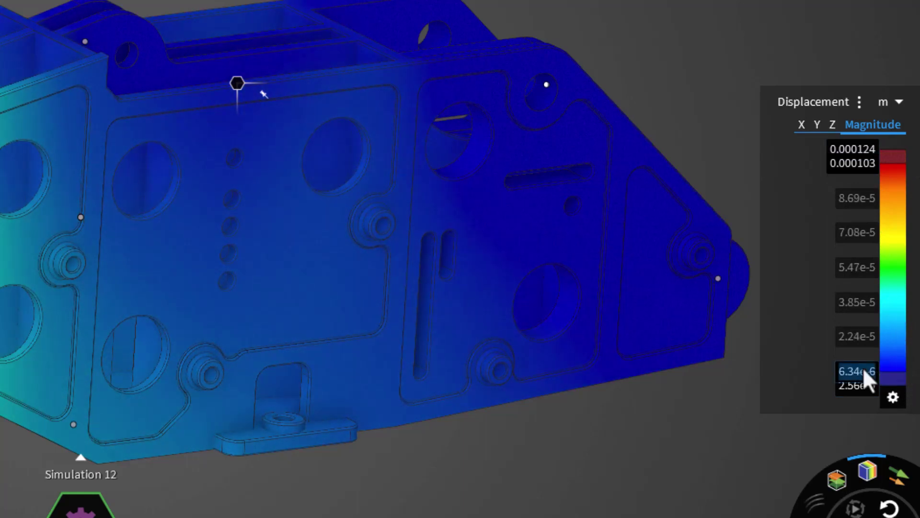
Step: Toggle muted out-of-range colours, min/max location markers and banded contours, then reset the legend range
click(893, 397)
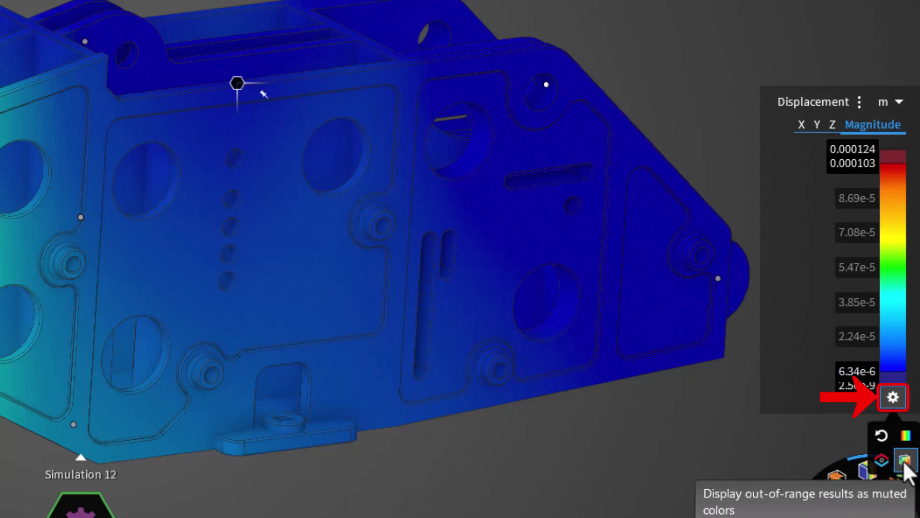
click(903, 460)
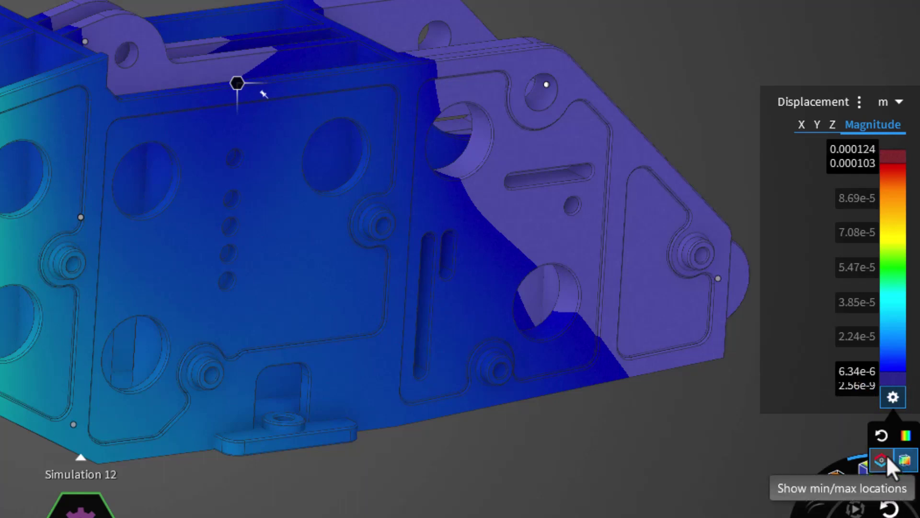
click(886, 459)
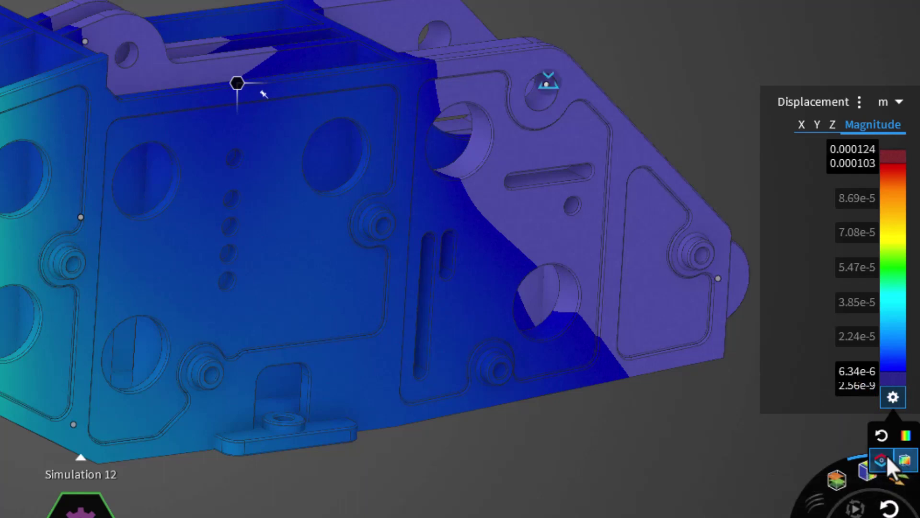
click(906, 437)
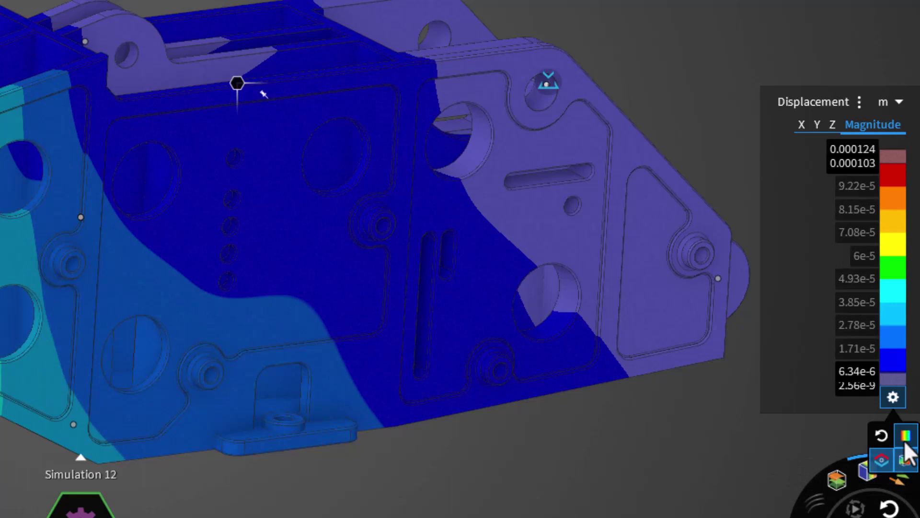
click(887, 438)
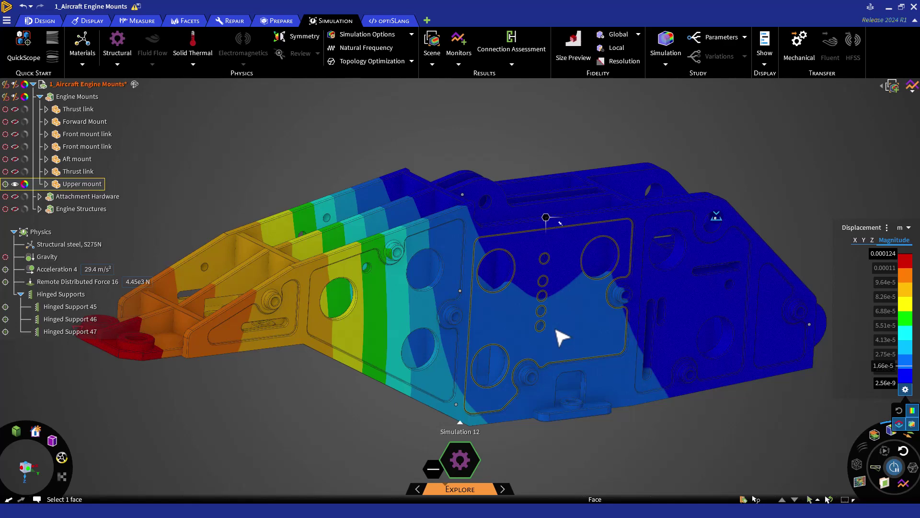
Step: Change the Displacement legend units from m to mm
click(903, 227)
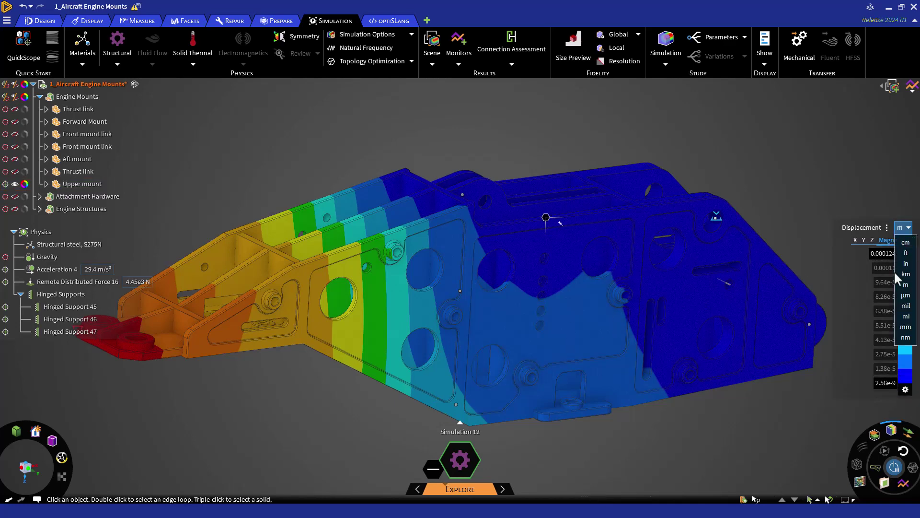
click(905, 327)
mouse_move(905, 389)
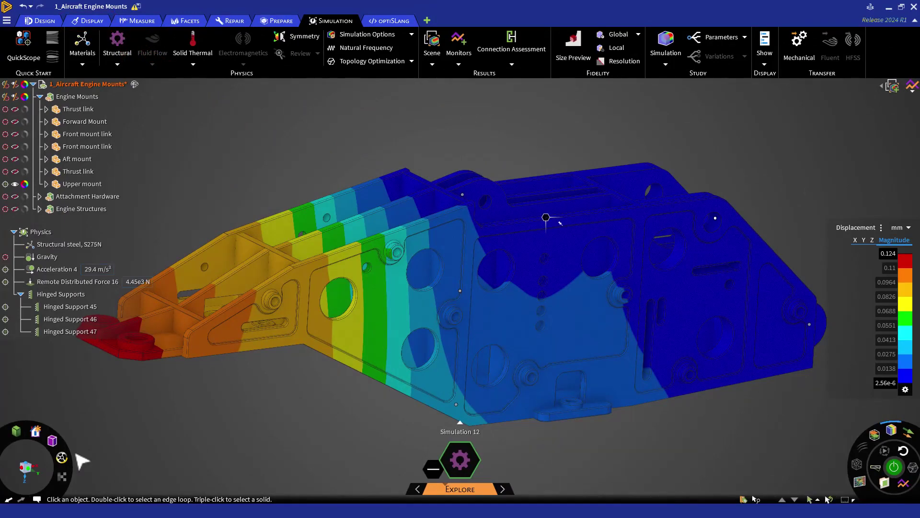
Step: Return the model to its home view and save that view as a new scene
mouse_move(37, 430)
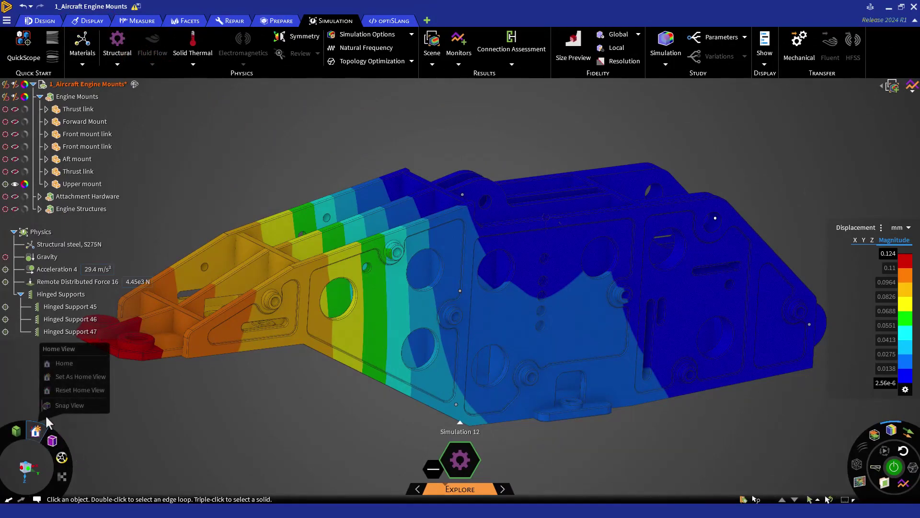
click(71, 365)
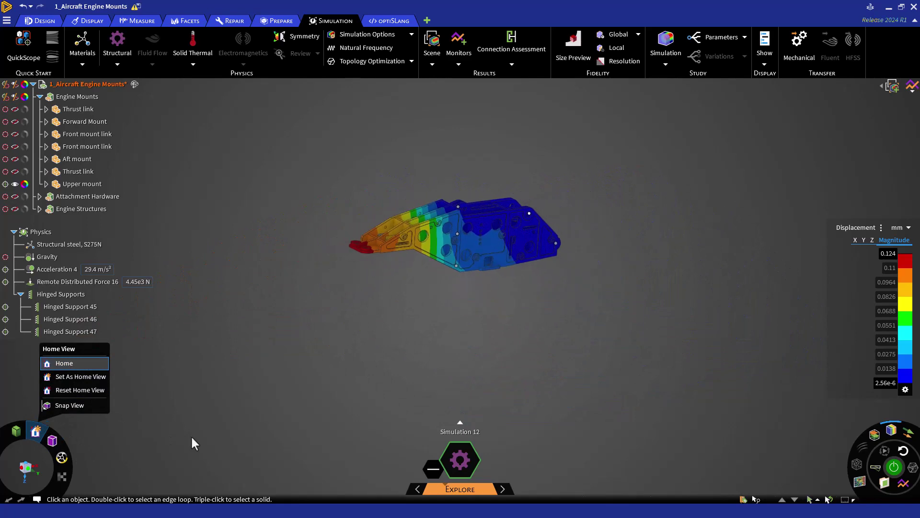
scroll(560, 223, up, 5)
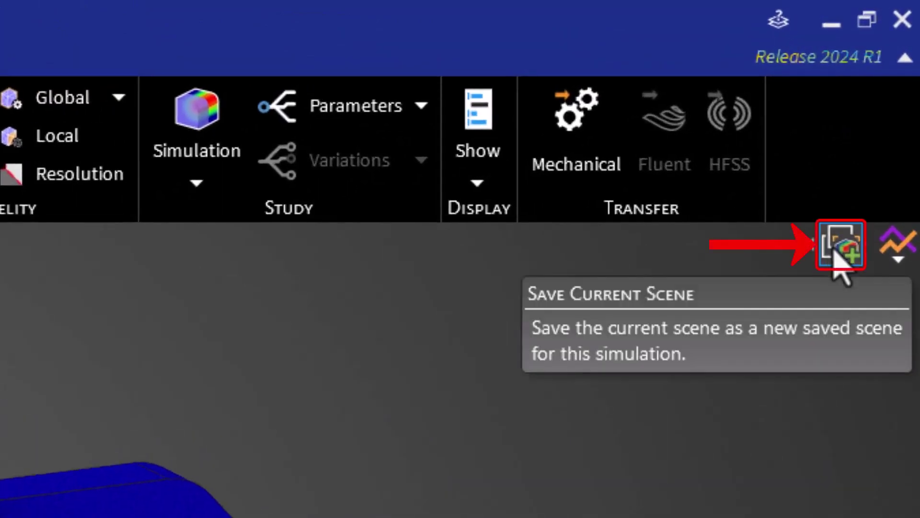
click(836, 247)
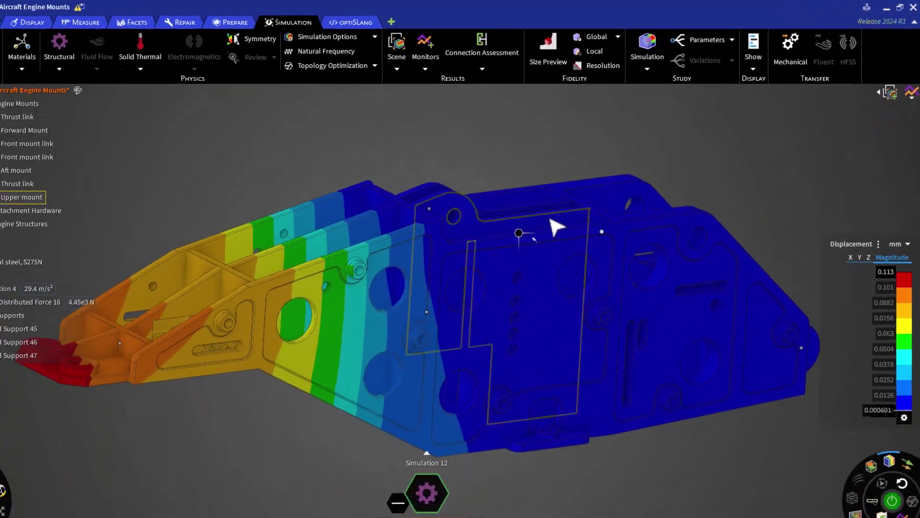
Step: Rotate the model and change the result type, then restore the saved Scene 3
middle_drag(882, 305, 212, 517)
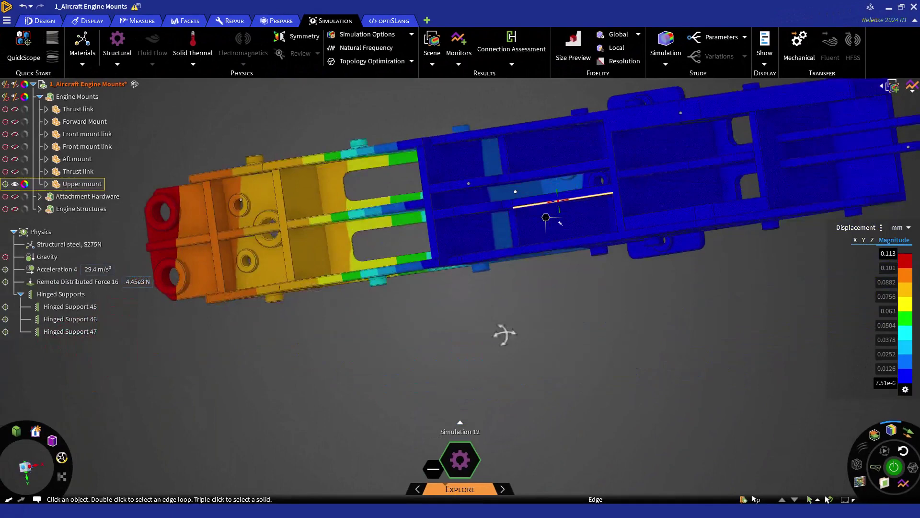
click(881, 228)
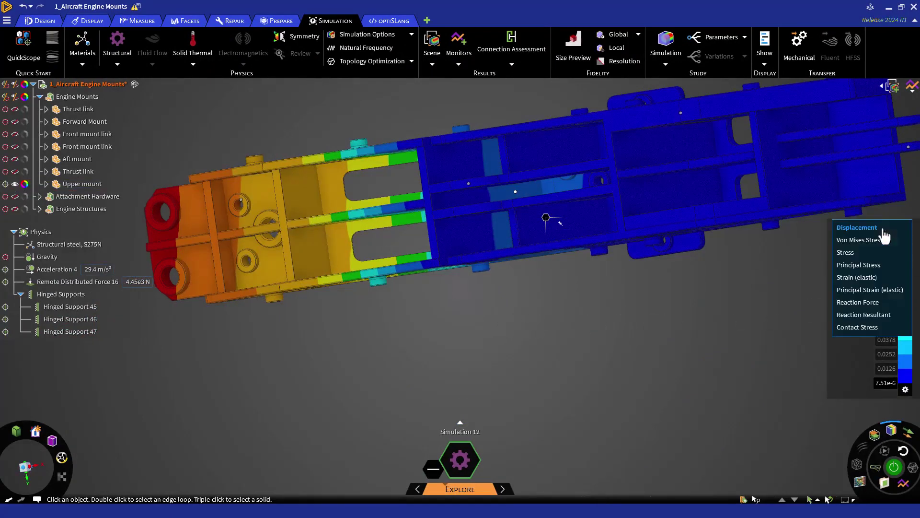
click(867, 279)
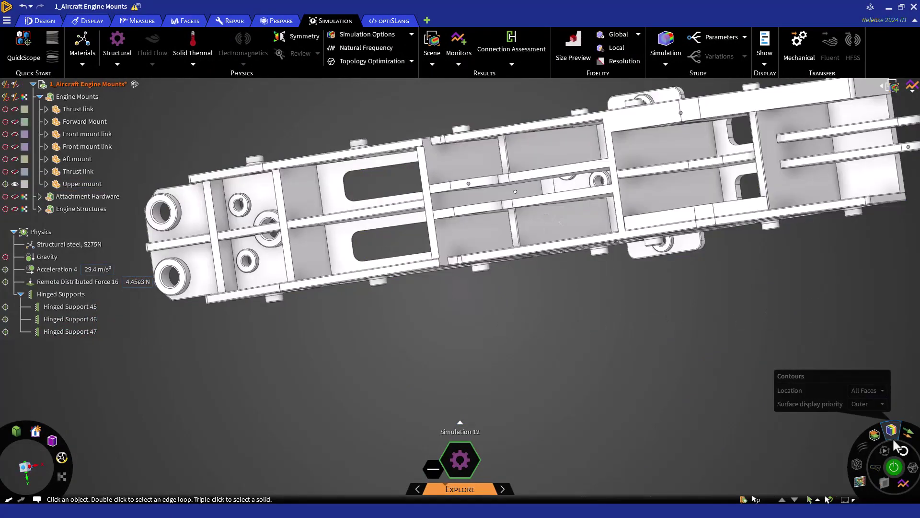
click(881, 87)
click(855, 113)
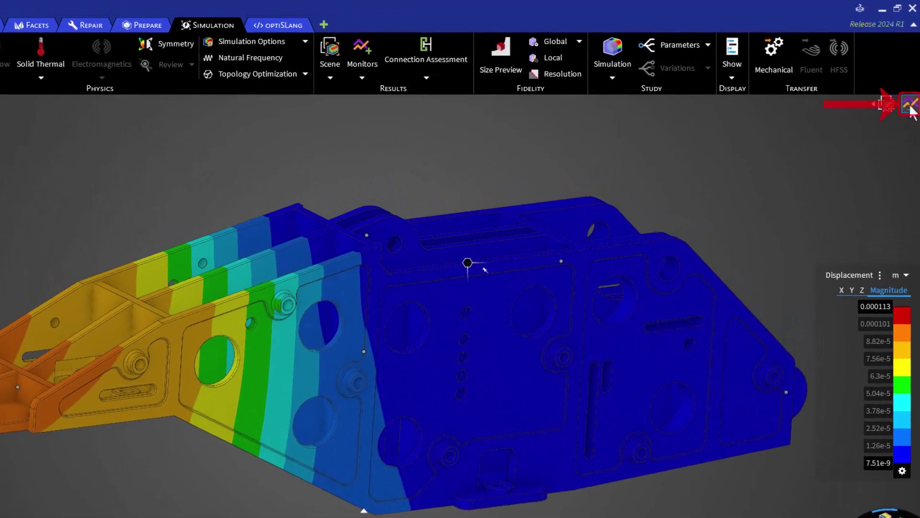
Step: Show the Factor of Safety monitor, then browse the variables a new plate-face monitor could track
click(909, 105)
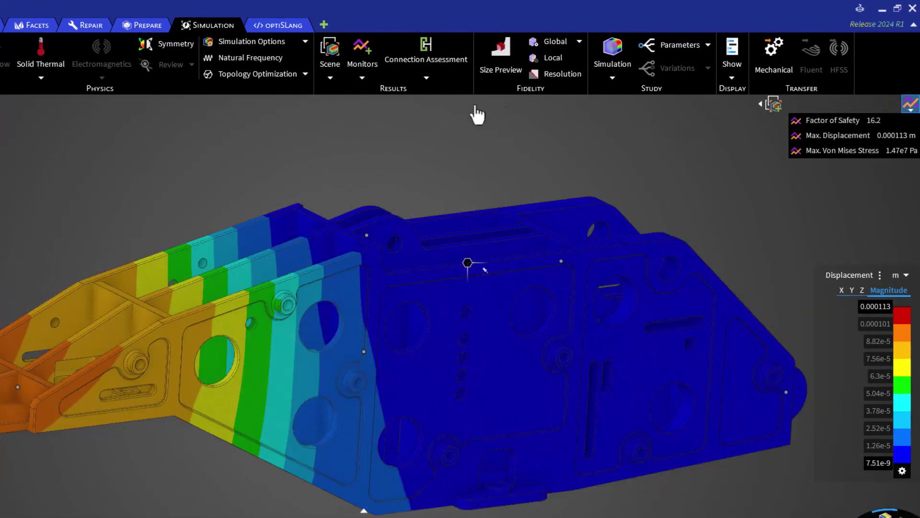
click(364, 58)
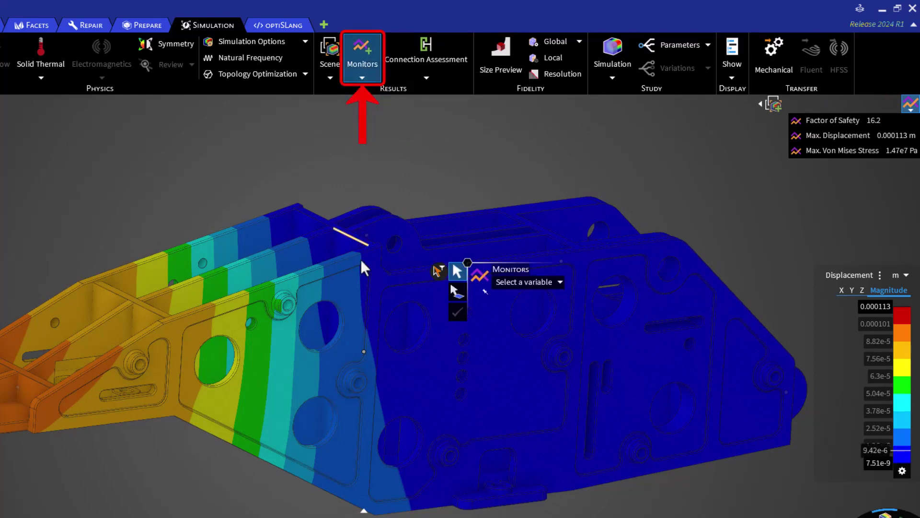
click(373, 295)
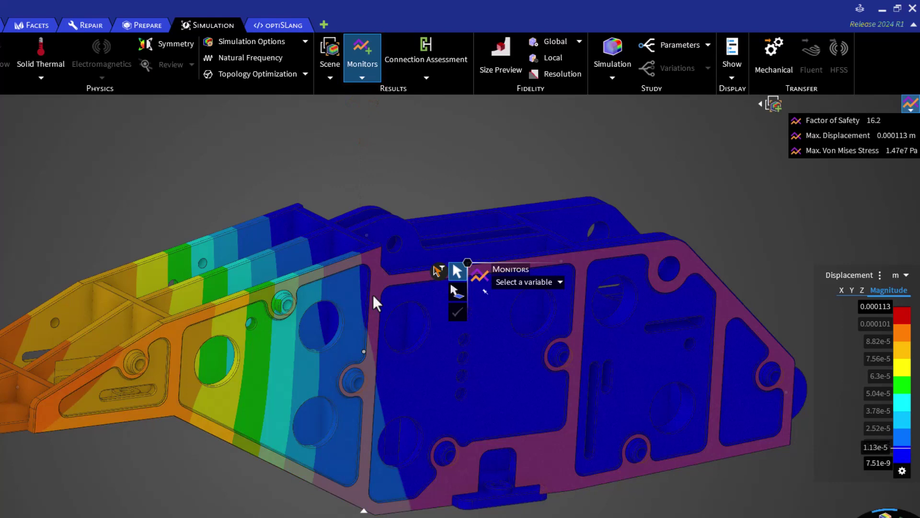
click(559, 283)
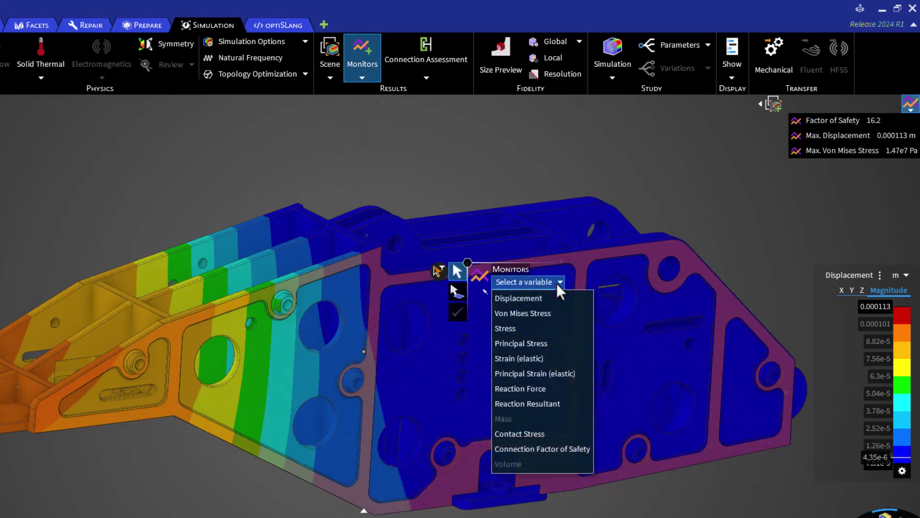
click(521, 283)
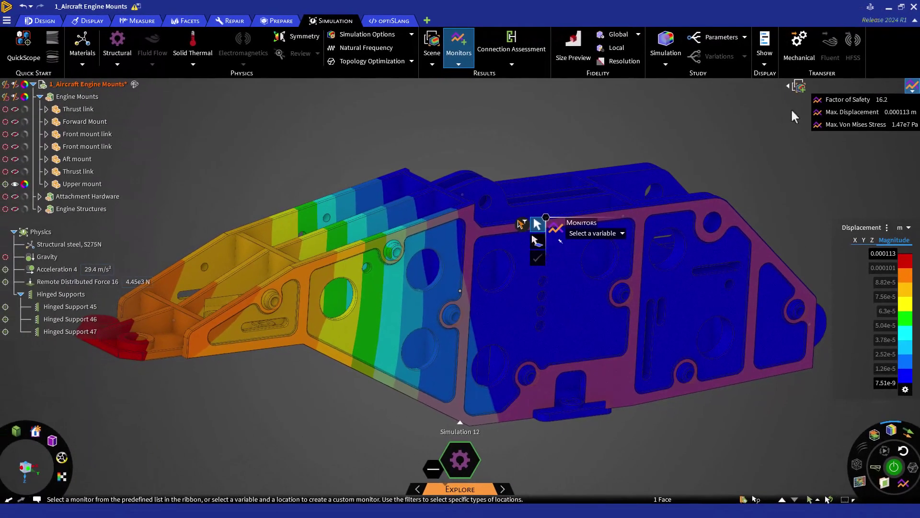
Step: Open the Factor of Safety history chart and enable minimum, maximum and target limits
click(847, 99)
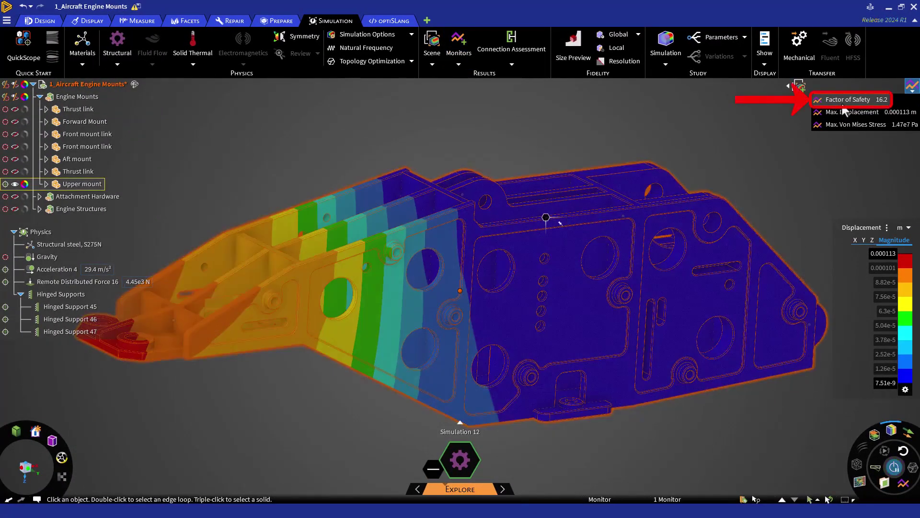
click(843, 102)
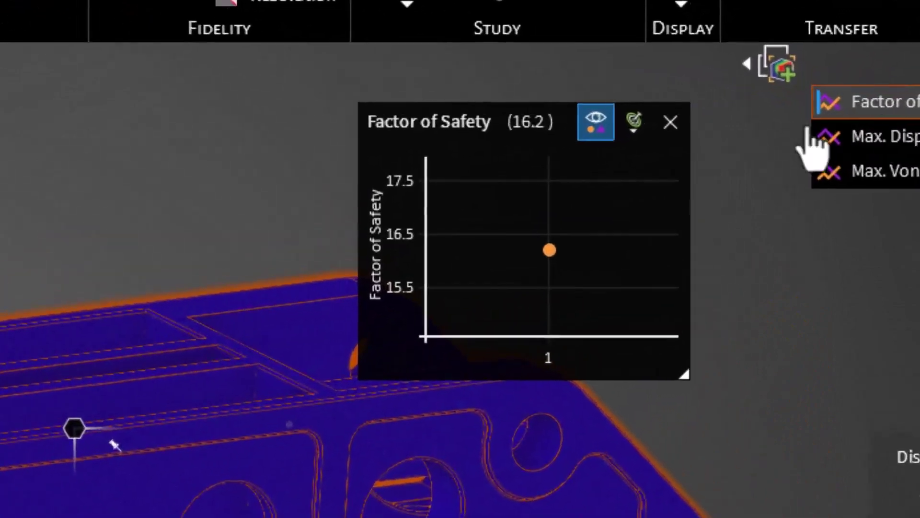
click(623, 132)
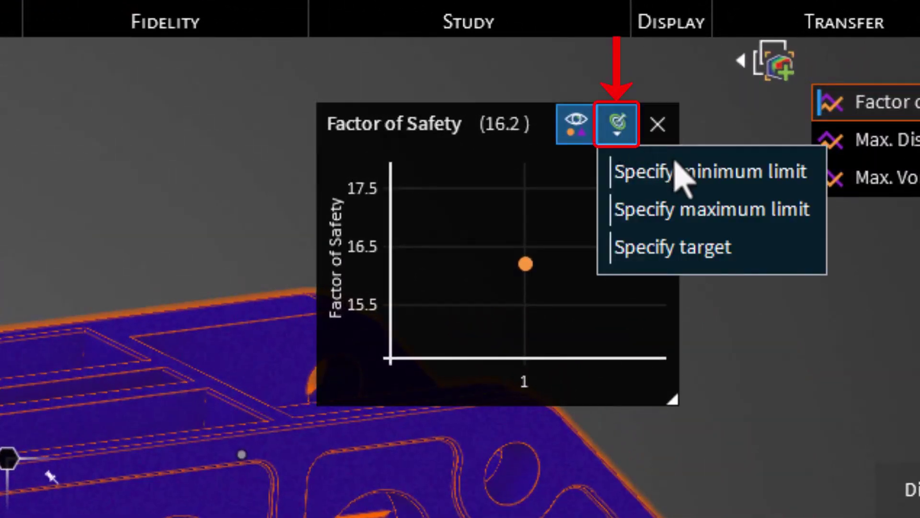
click(690, 177)
click(693, 216)
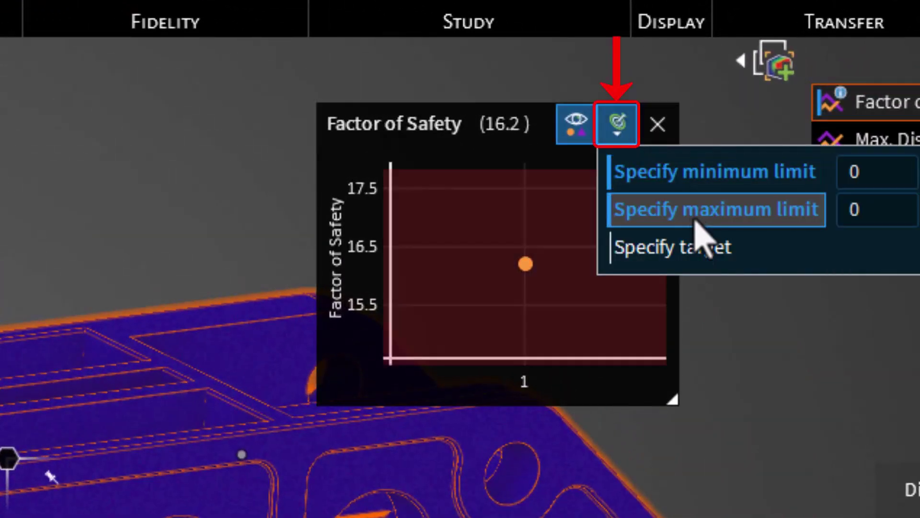
click(699, 258)
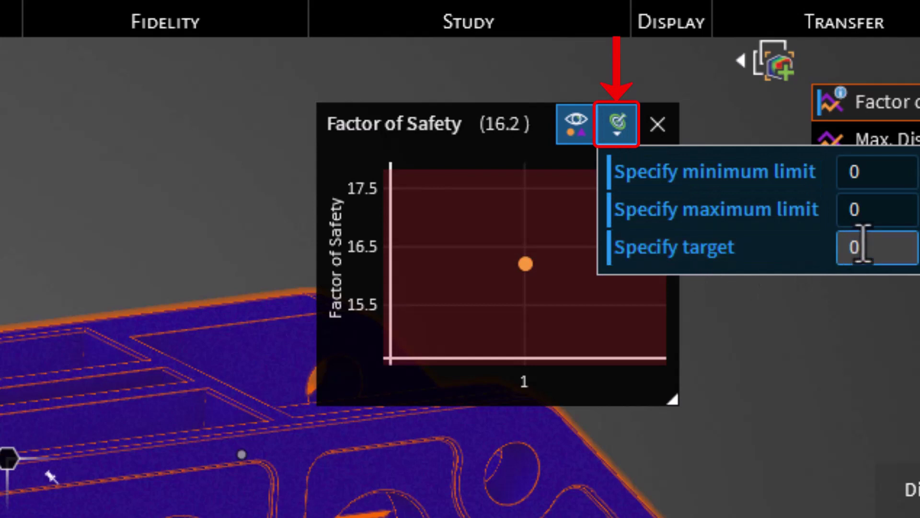
Step: Enter a minimum of 10, maximum of 30 and target of 20 for Factor of Safety
click(883, 175)
text(10)
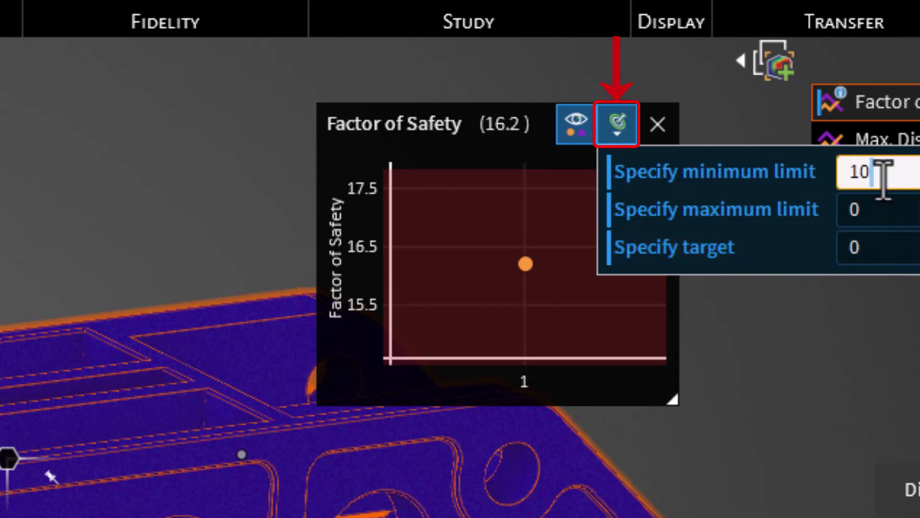
click(882, 211)
text(30)
click(884, 247)
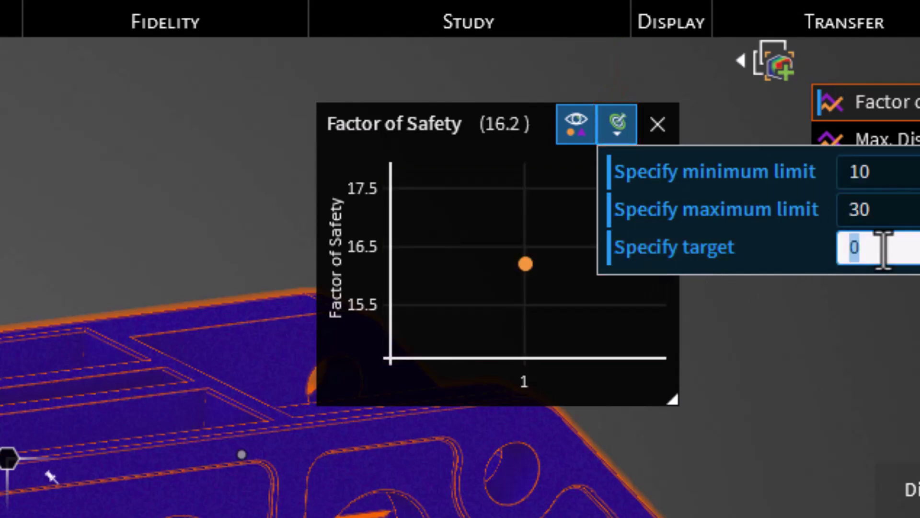
text(20)
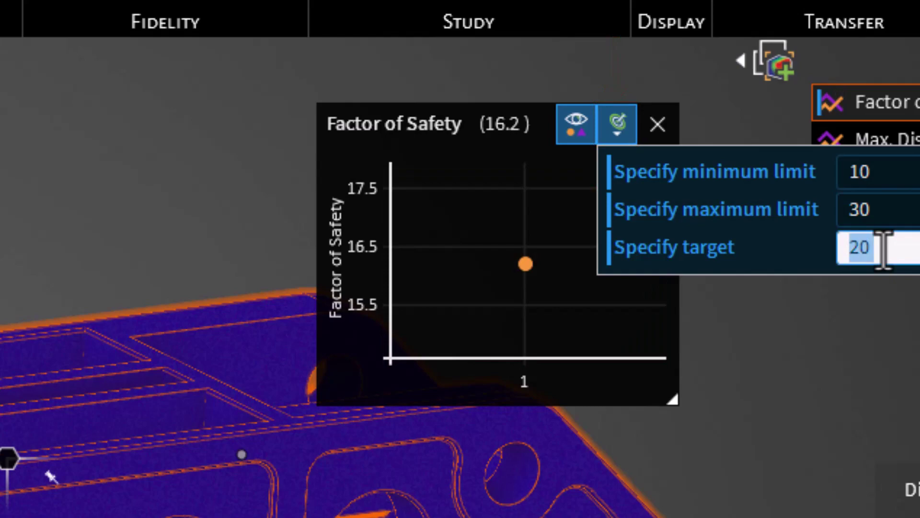
key(Return)
click(618, 125)
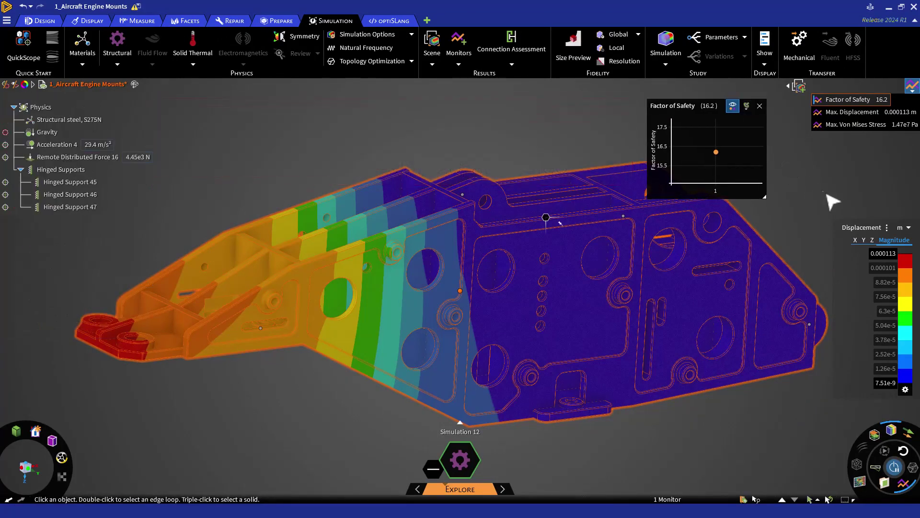
Step: Switch the legend's result type from Displacement to Stress and zoom the view
click(862, 227)
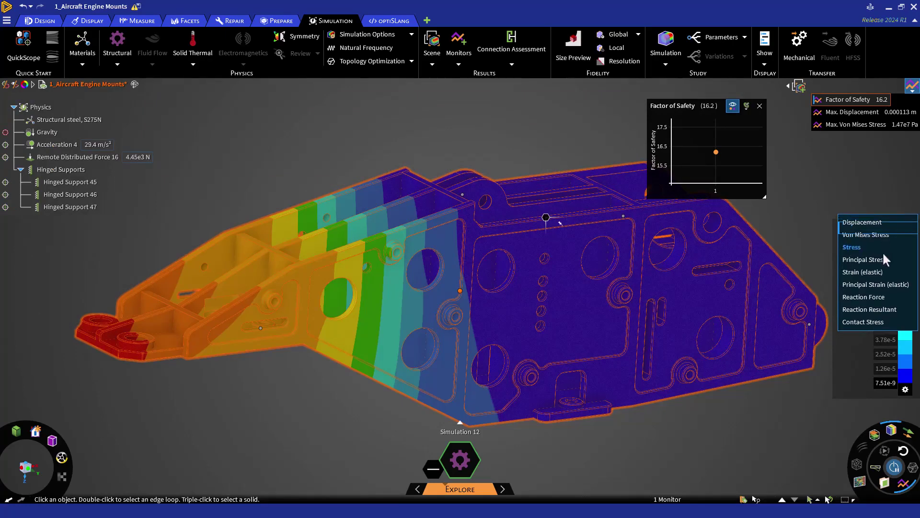
click(881, 249)
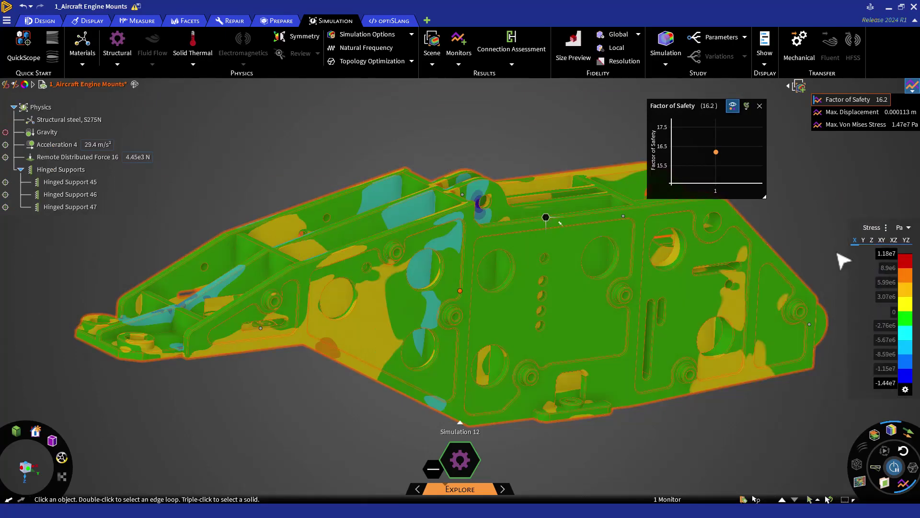
scroll(842, 260, down, 5)
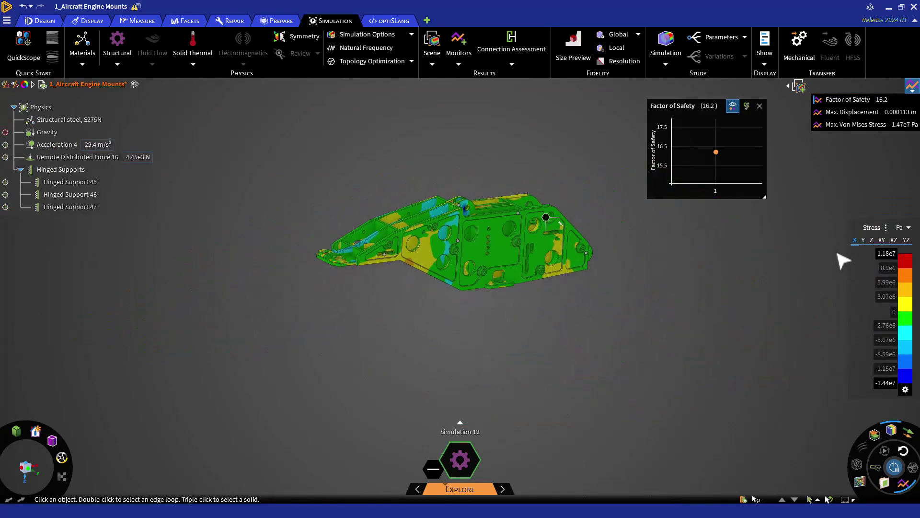
scroll(842, 260, up, 8)
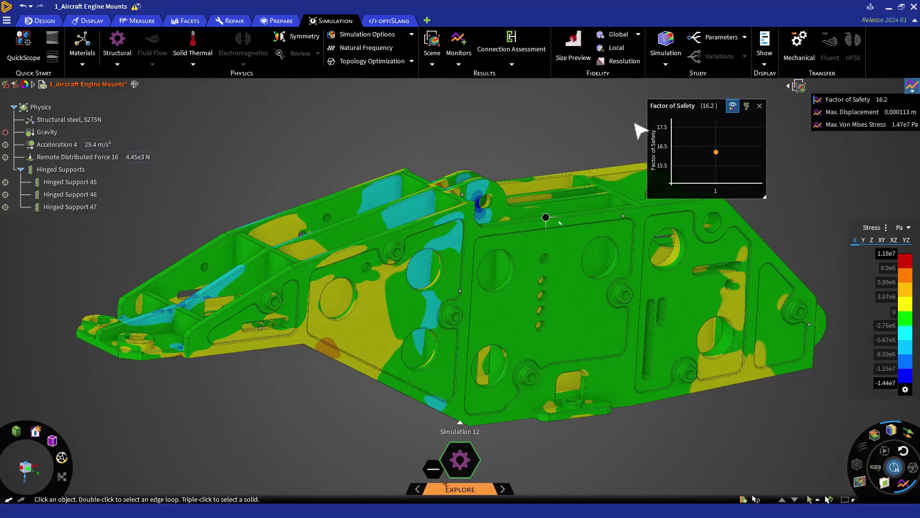
Step: In the Materials tool, assign Aluminum alloy, wrought, 6061, T6 to the mount body
click(84, 48)
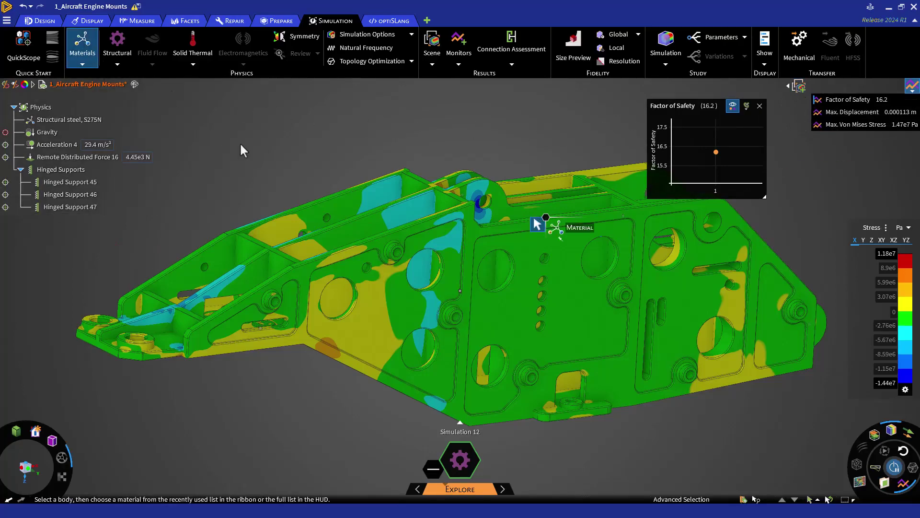
click(390, 280)
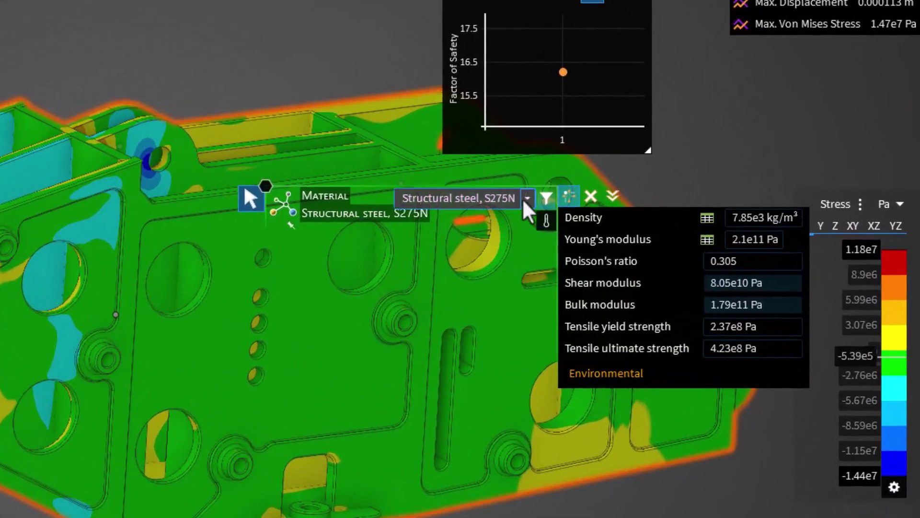
click(587, 207)
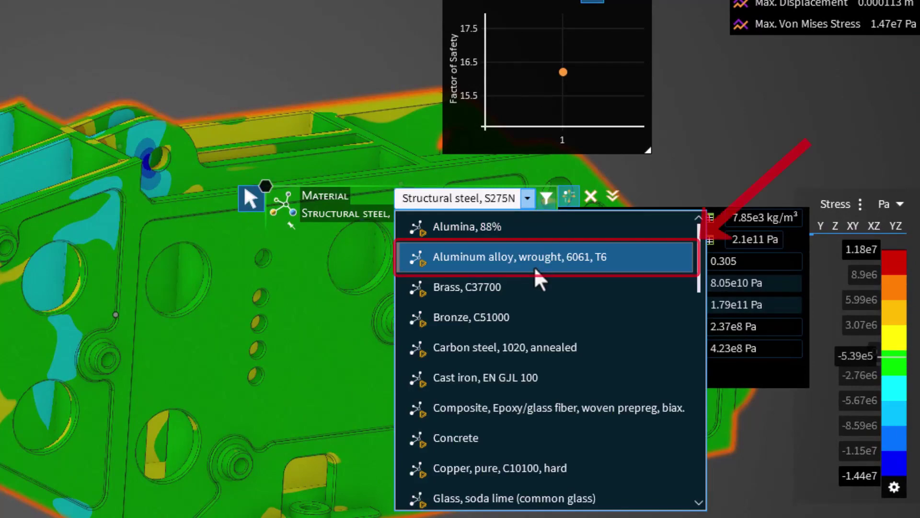
click(534, 267)
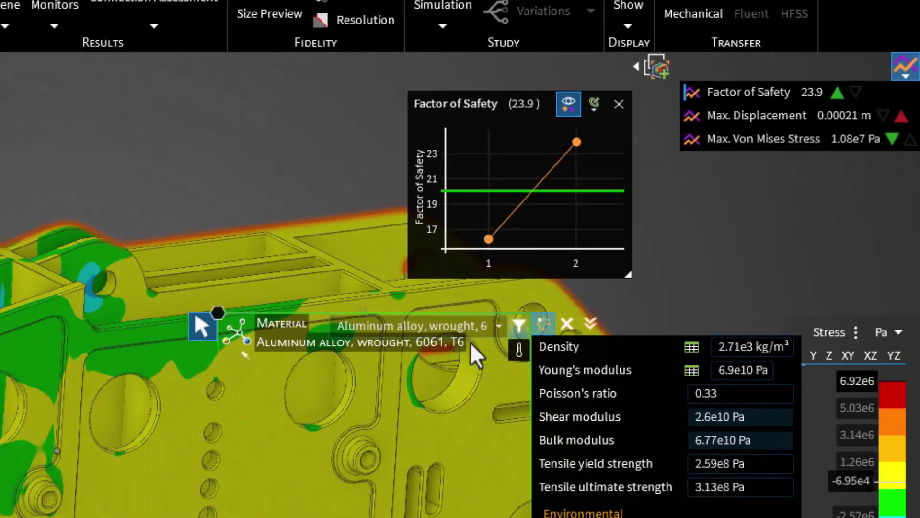
Step: Choose Carbon steel, 1020, annealed from the mount's material dropdown
click(569, 205)
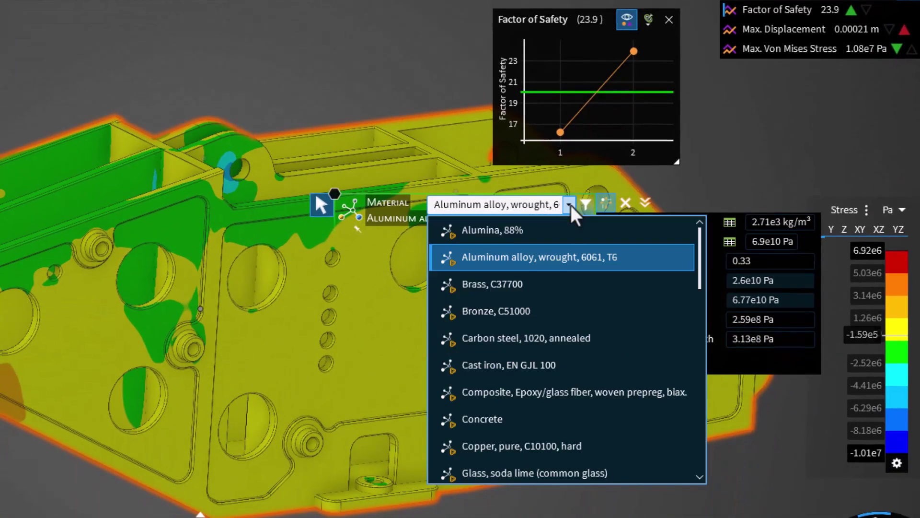
click(557, 332)
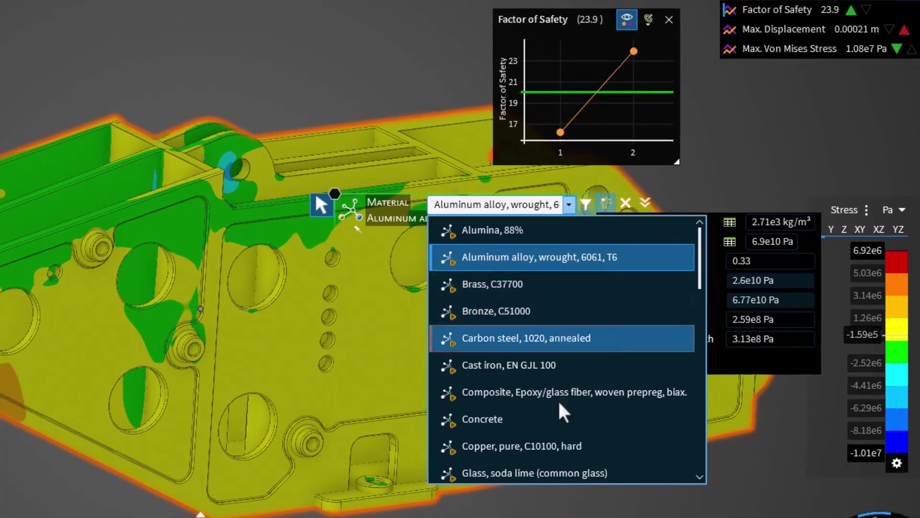